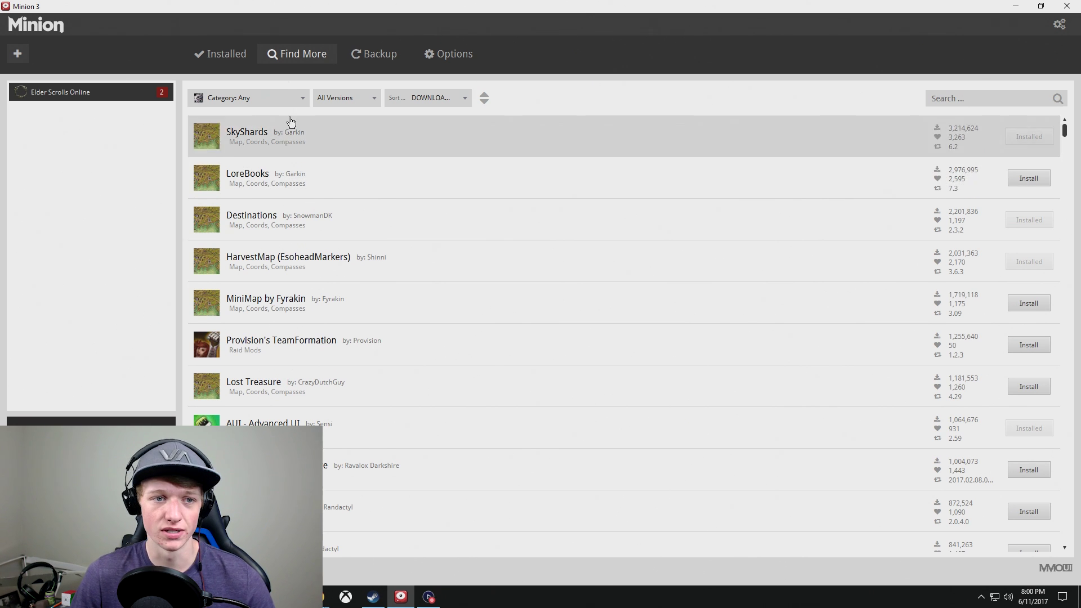
# Update AUI - Advanced UI to 2.59 and SkyShards to 6.2 from Minion's Installed add-ons list.
pyautogui.click(222, 53)
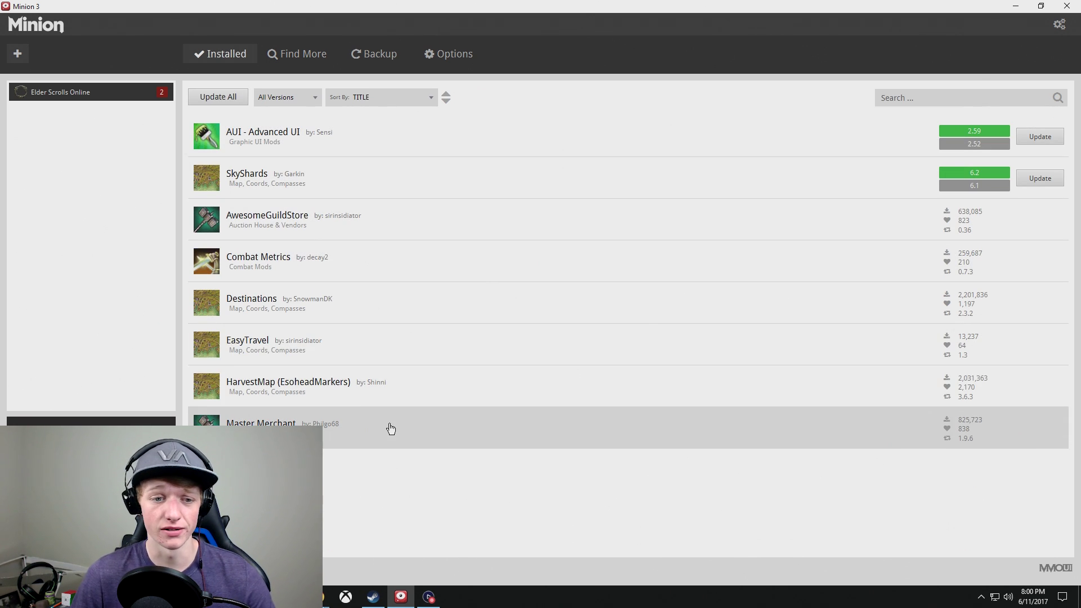
pyautogui.click(1031, 137)
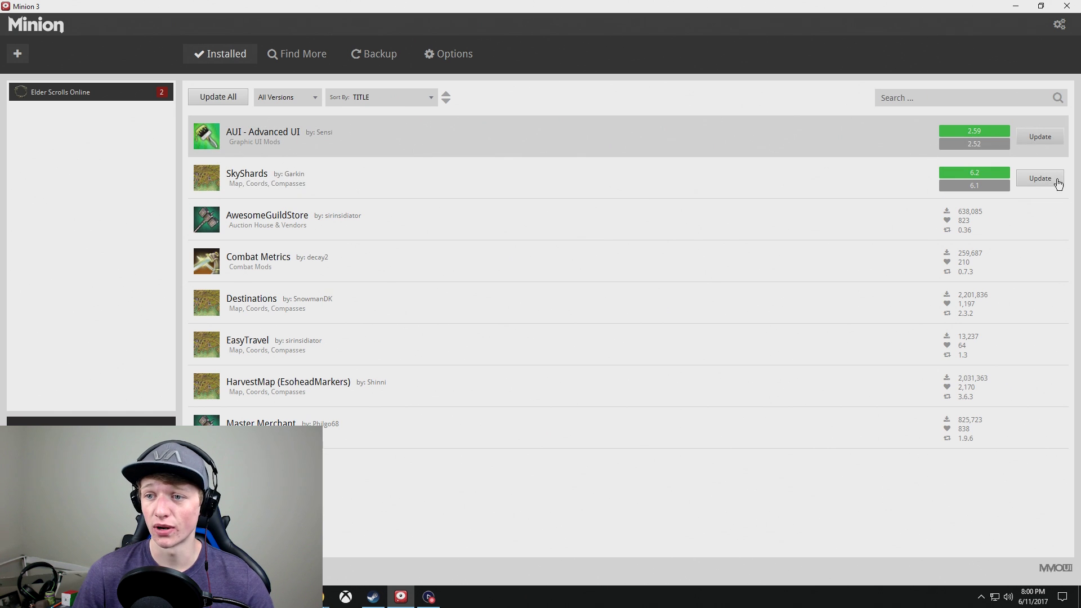
pyautogui.click(1049, 184)
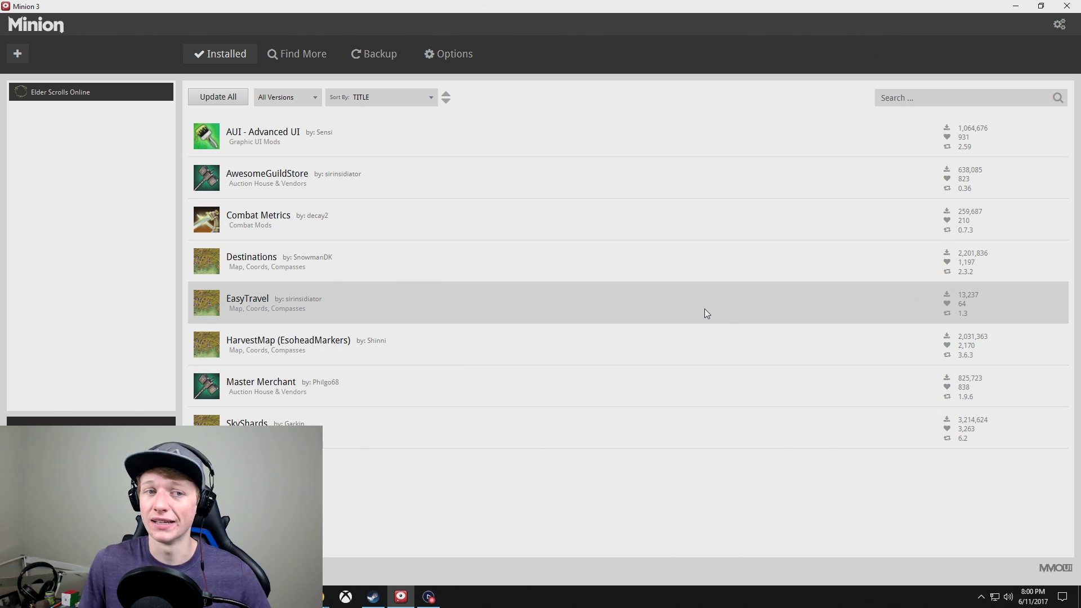
pyautogui.click(301, 53)
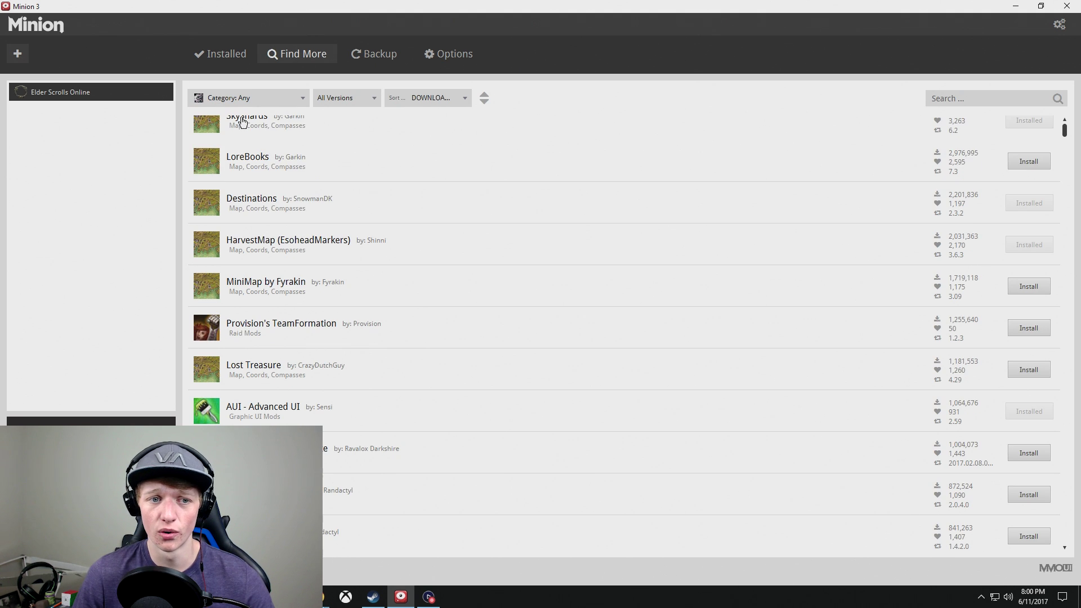
pyautogui.scroll(-10, 367, 217)
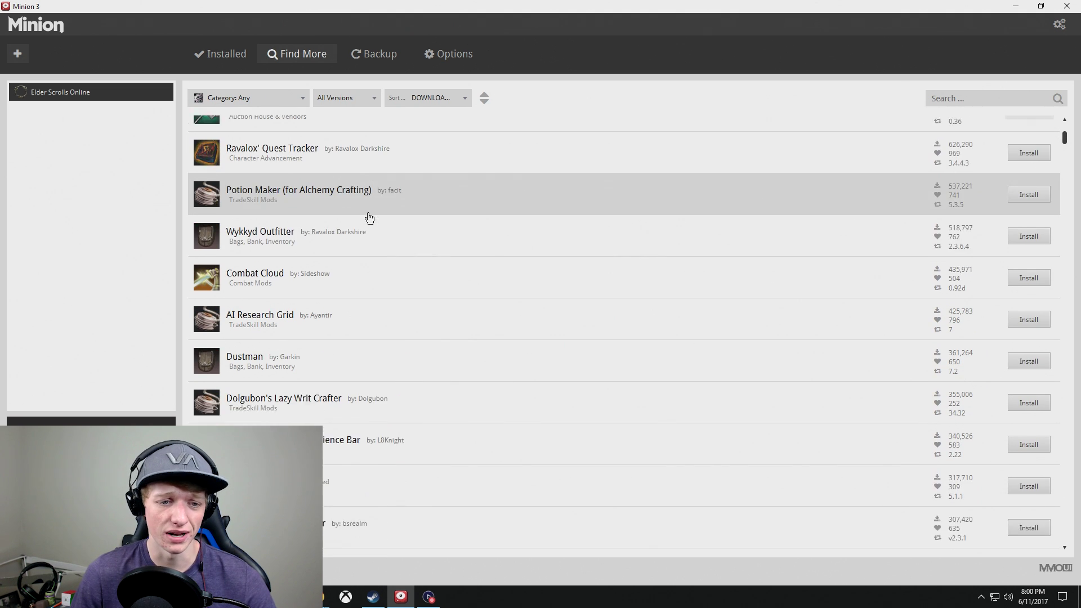
pyautogui.scroll(-1, 304, 247)
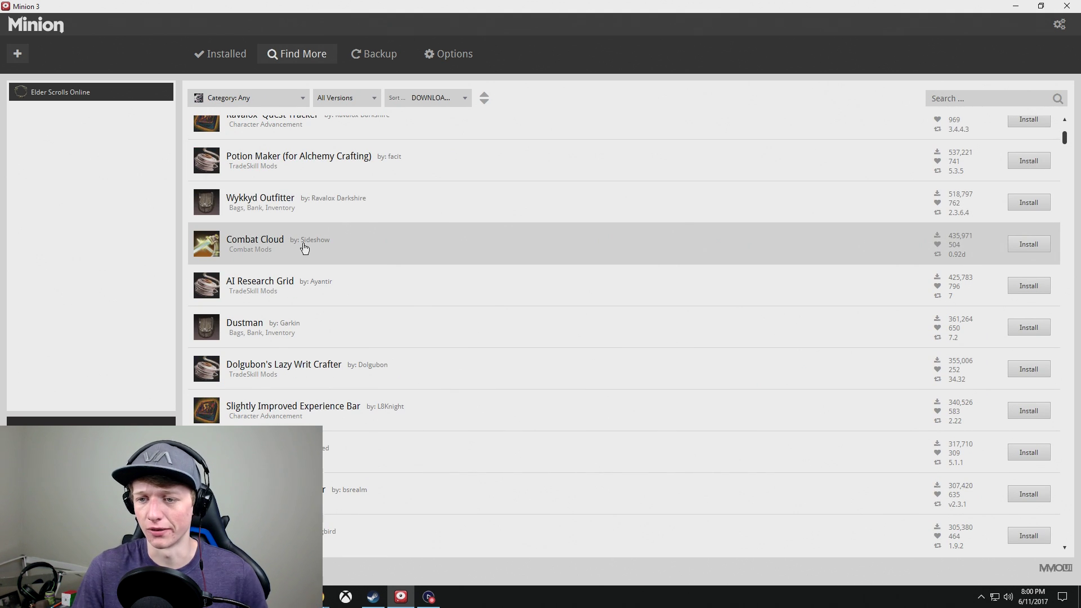
pyautogui.click(304, 247)
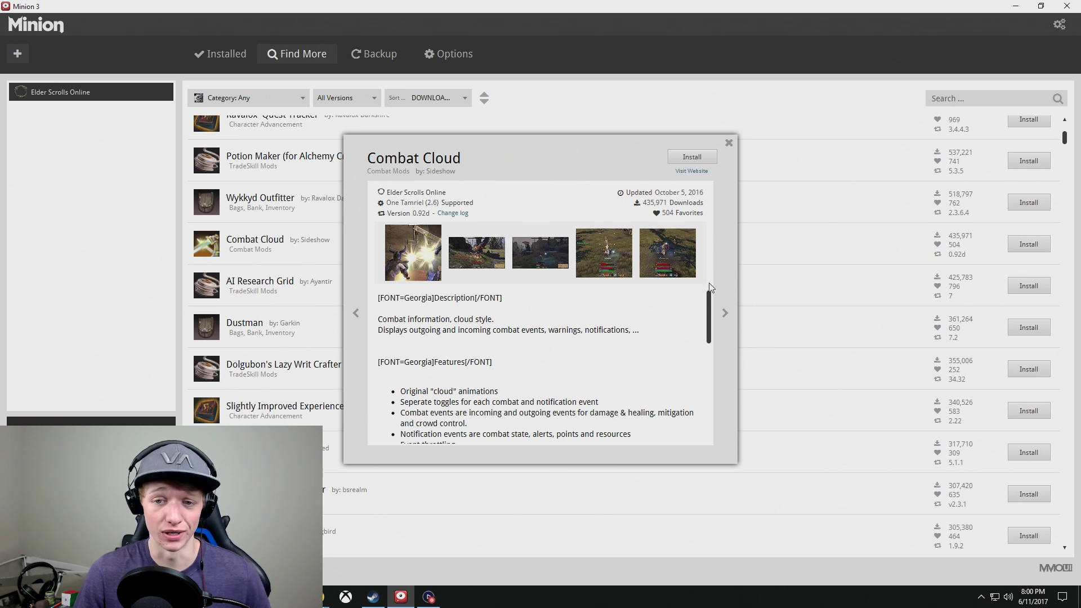
pyautogui.moveTo(708, 305); pyautogui.dragTo(641, 158)
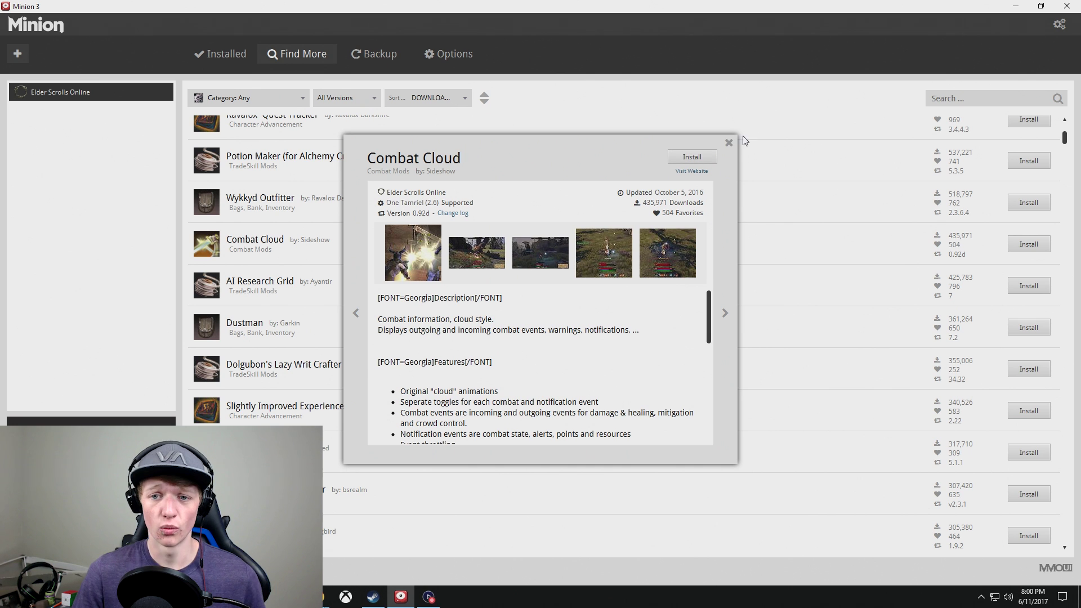
pyautogui.click(729, 143)
pyautogui.click(238, 62)
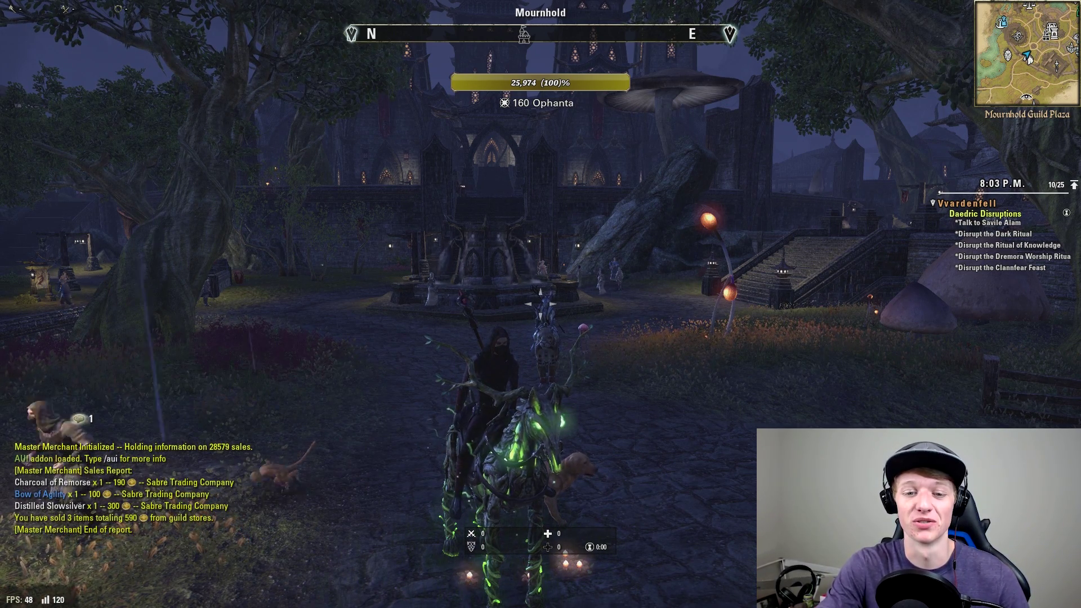
# Open the in-game Add-Ons list from the Esc game menu.
pyautogui.press('Escape')
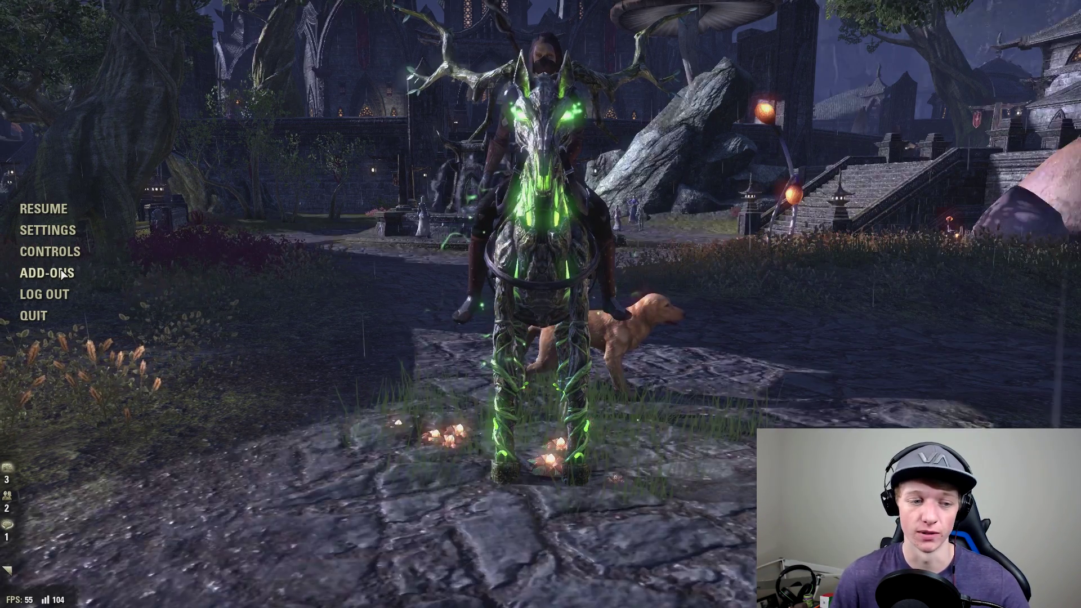
pyautogui.click(63, 273)
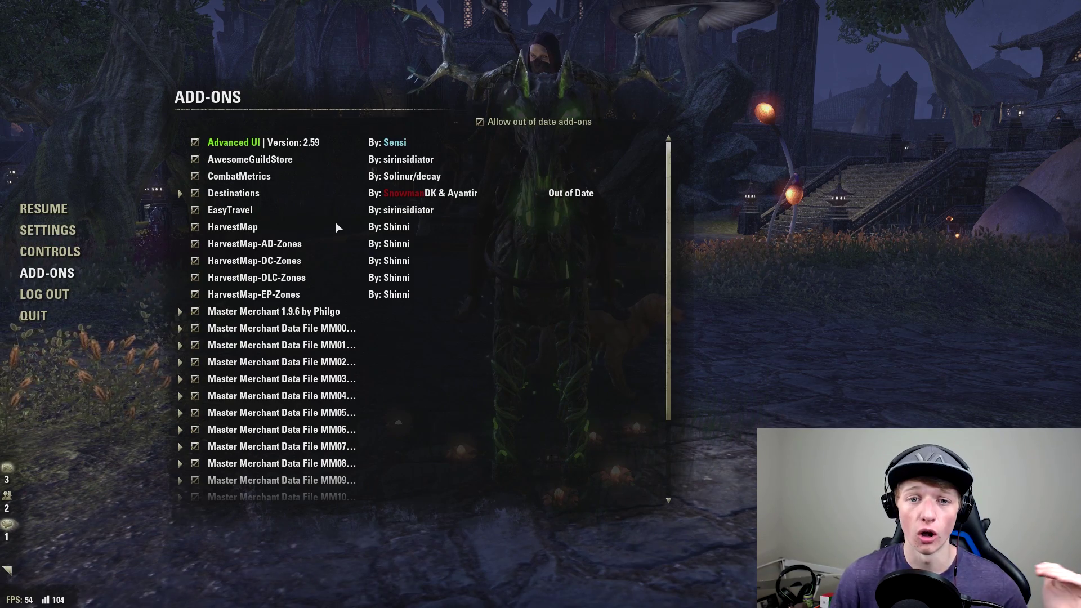
# Turn 'Allow out of date add-ons' off and back on so it stays allowed.
pyautogui.scroll(-3, 338, 228)
pyautogui.scroll(3, 337, 228)
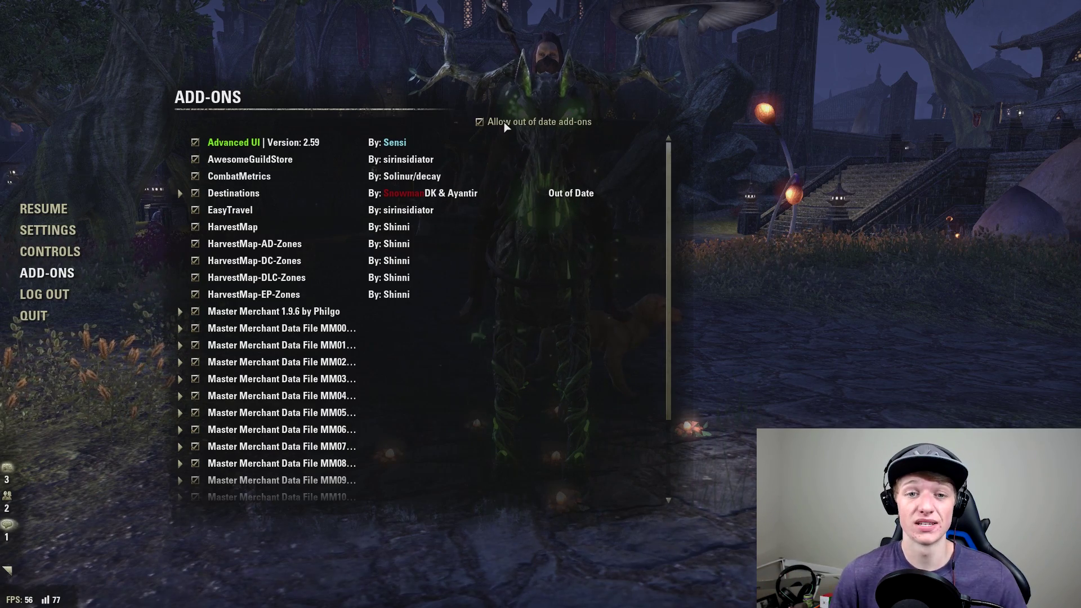
pyautogui.click(479, 122)
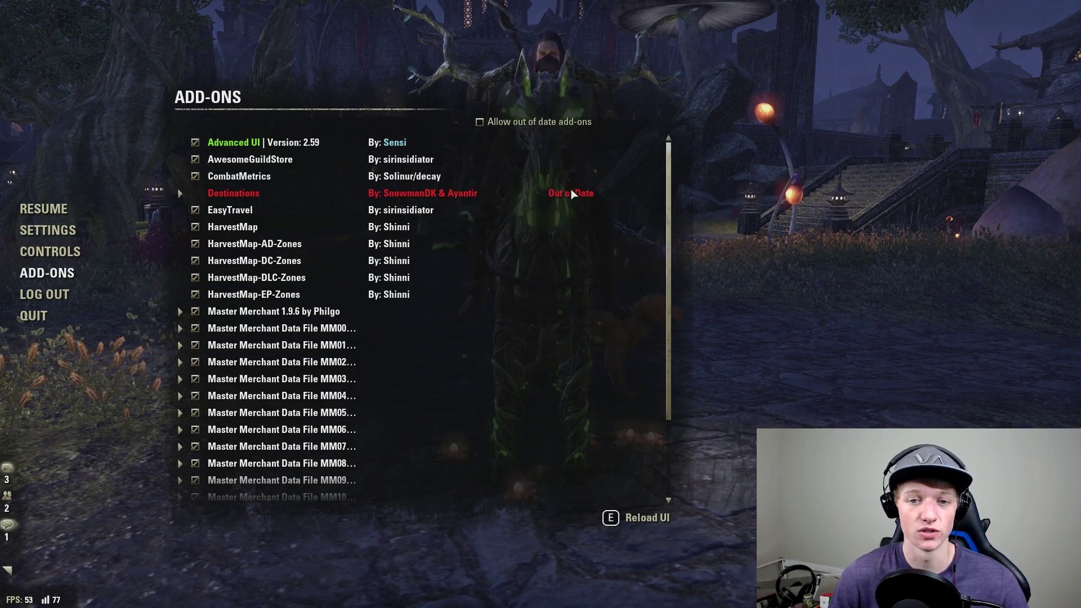
pyautogui.click(479, 122)
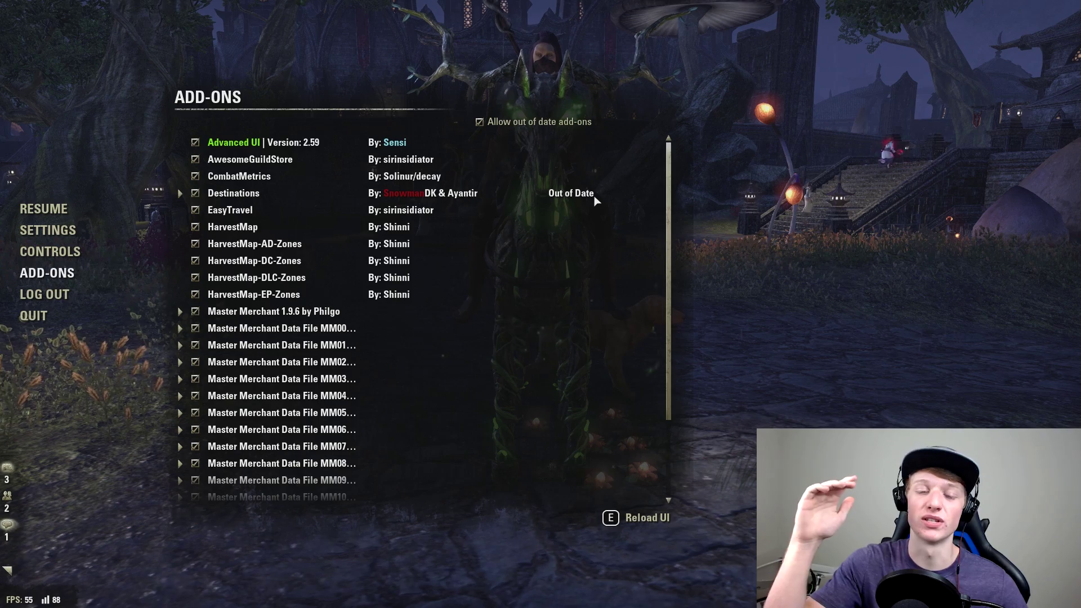
# Disable and re-enable the Destinations add-on, leaving it enabled.
pyautogui.scroll(-3, 587, 187)
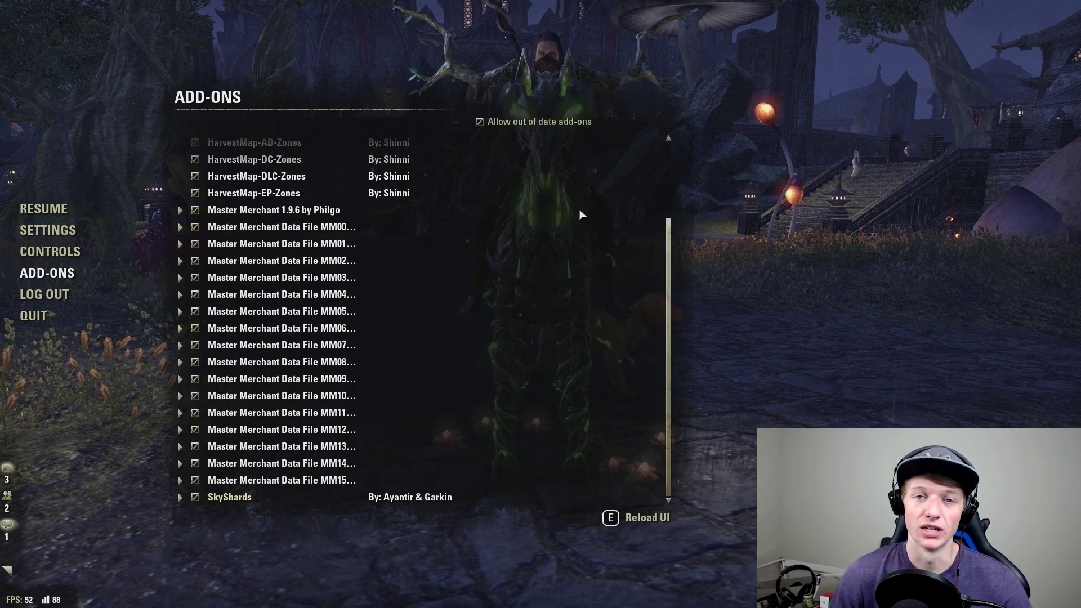
pyautogui.scroll(3, 570, 222)
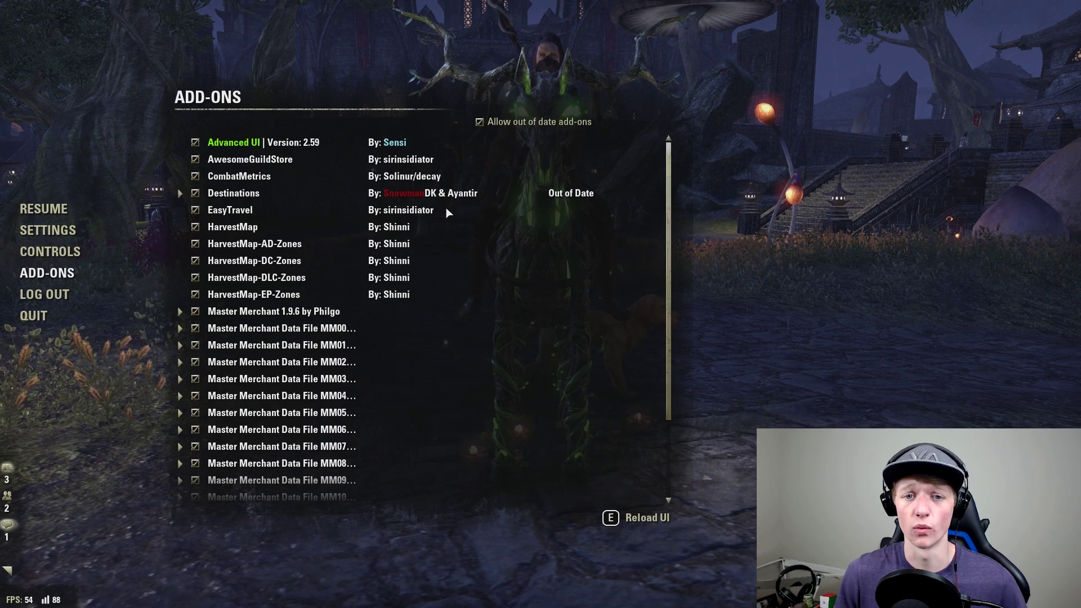
pyautogui.click(195, 194)
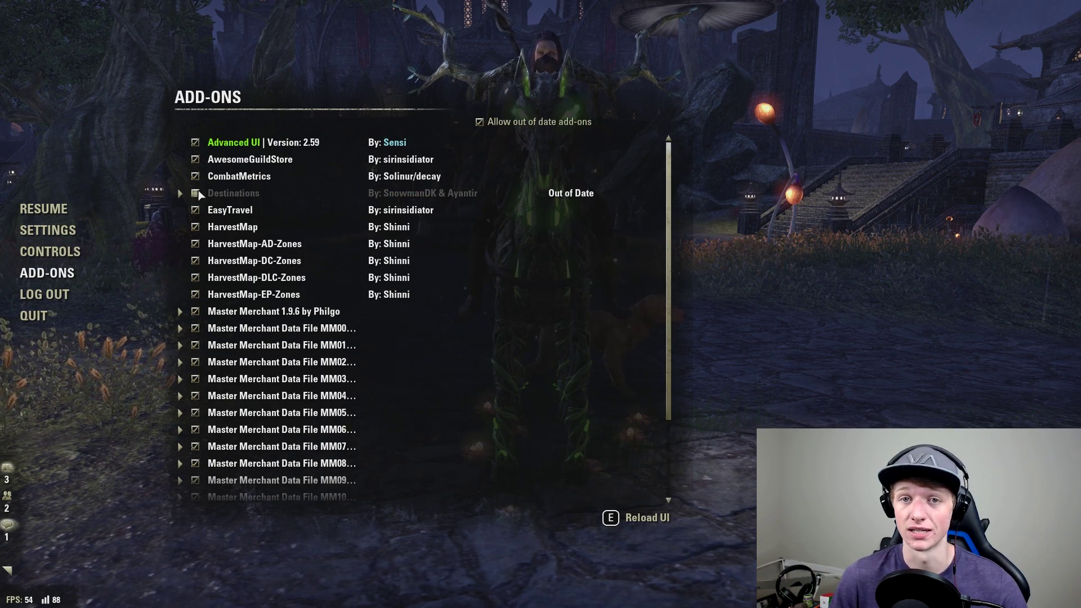
pyautogui.click(195, 194)
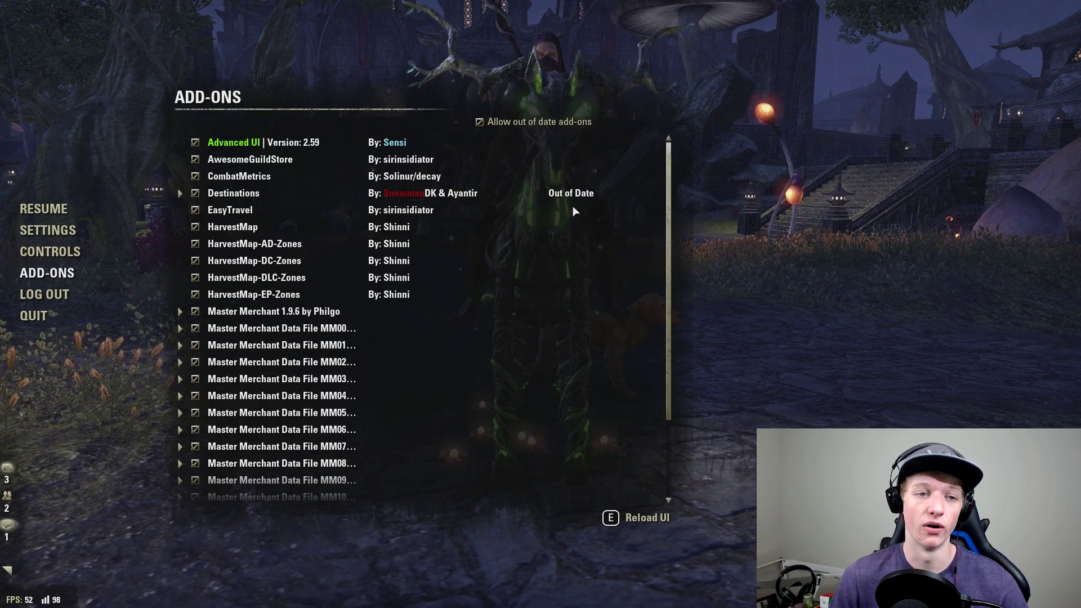
# Scroll through the add-ons list, then close it with Resume to return to the game.
pyautogui.scroll(-3, 528, 220)
pyautogui.scroll(3, 465, 254)
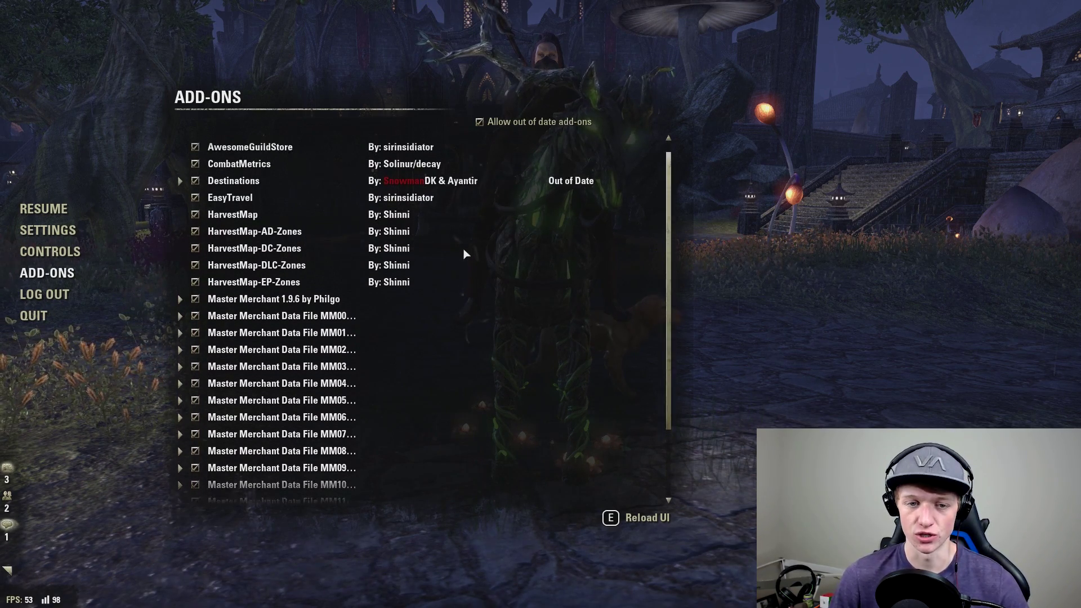
pyautogui.scroll(-1, 249, 217)
pyautogui.scroll(-4, 249, 213)
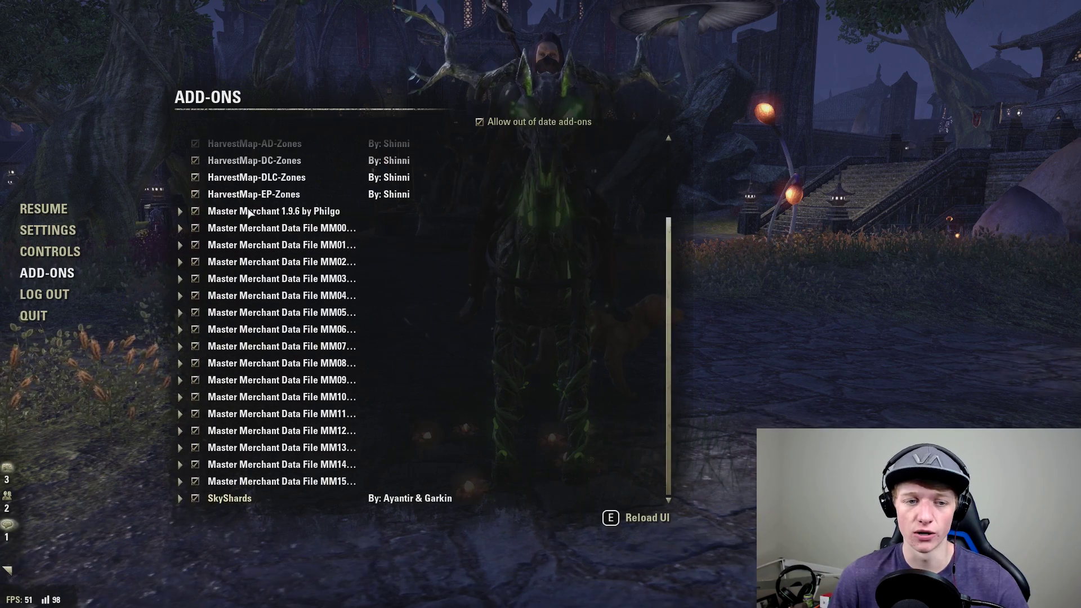
pyautogui.scroll(5, 200, 459)
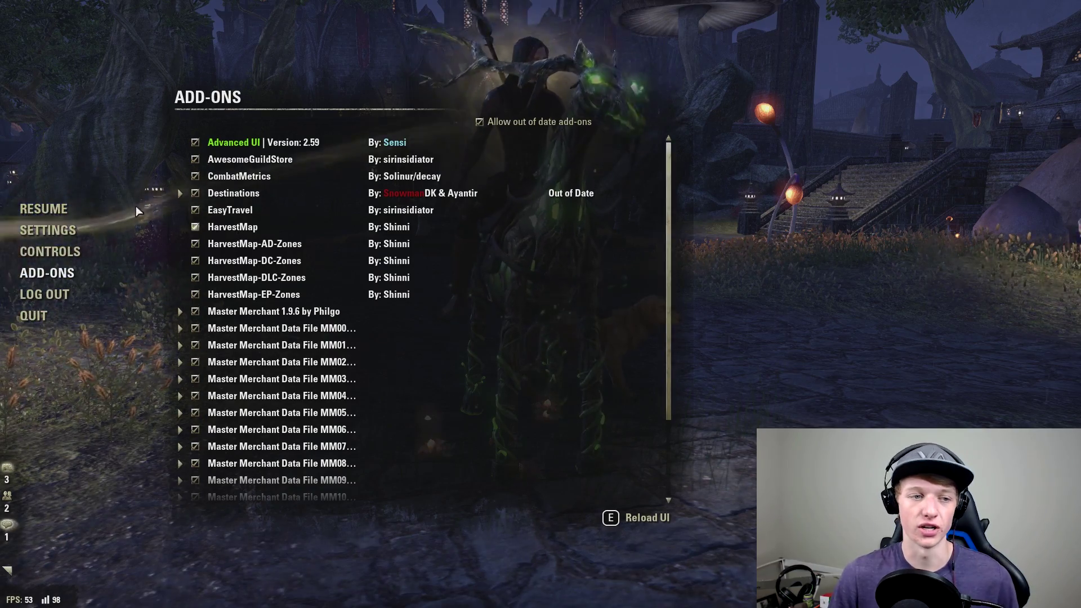
pyautogui.click(44, 208)
# Go from the inventory to Settings > Addons, showing the AUI (Action Bar) options.
pyautogui.press('i')
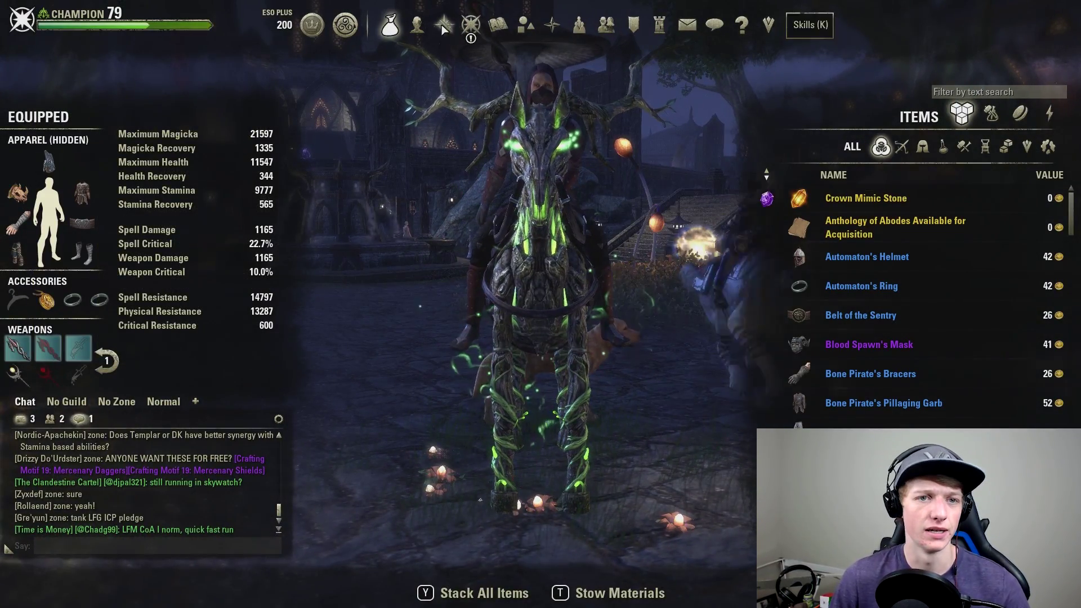
pyautogui.press('Escape')
pyautogui.click(62, 232)
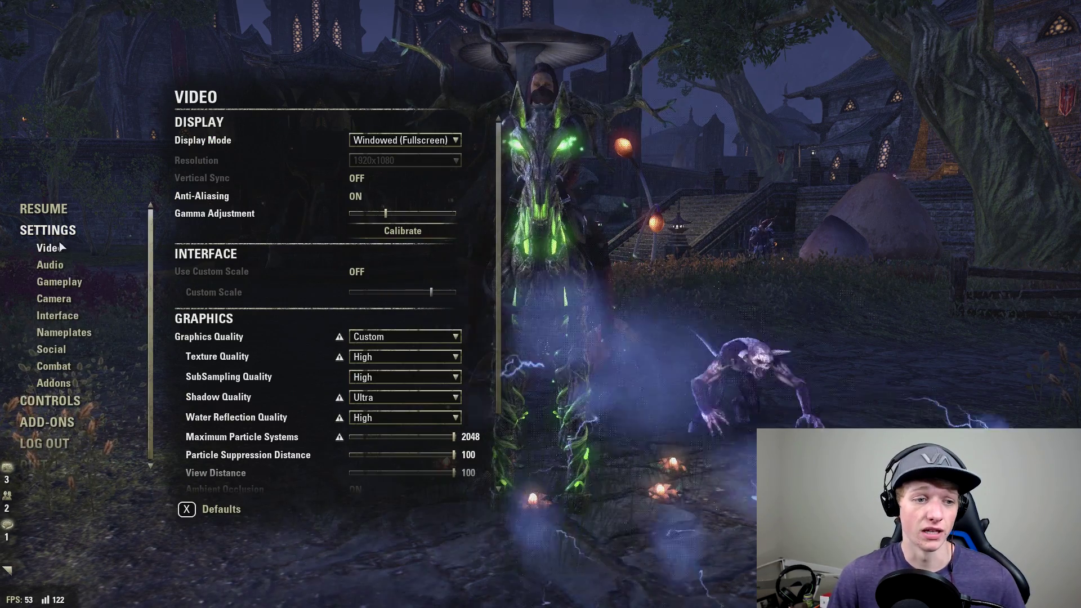
pyautogui.click(53, 383)
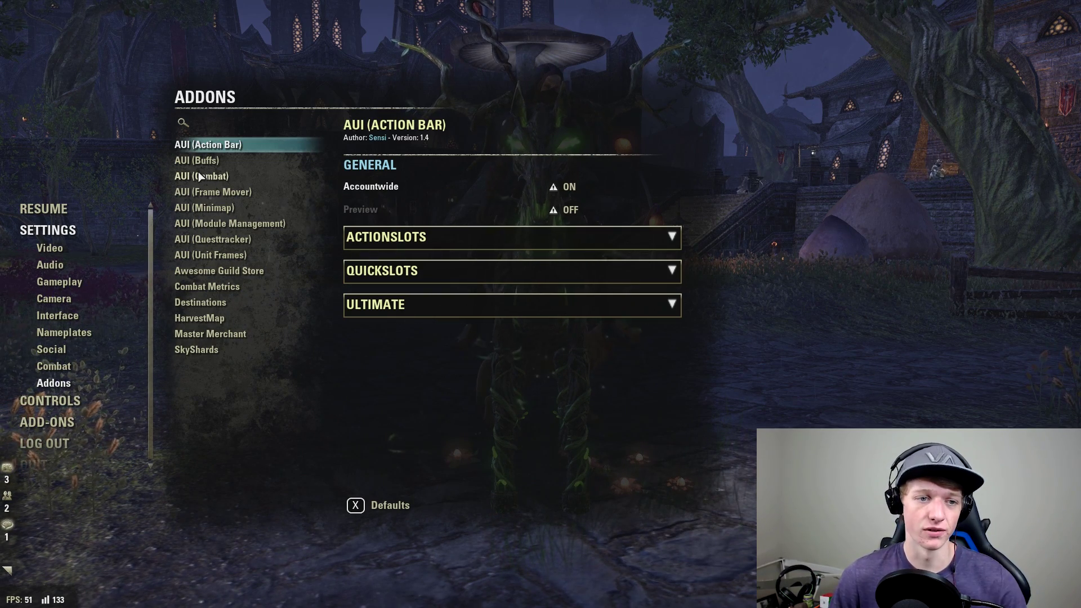
# View the AUI Buffs, Combat, Frame Mover, Minimap, Module Management, Questtracker and Unit Frames settings.
pyautogui.click(211, 162)
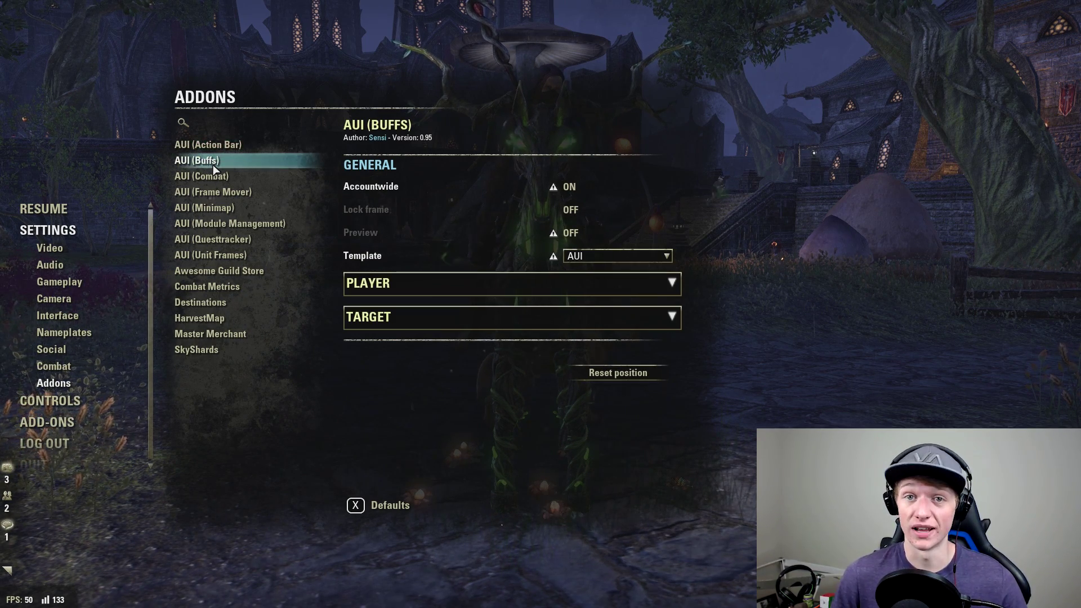
pyautogui.click(209, 176)
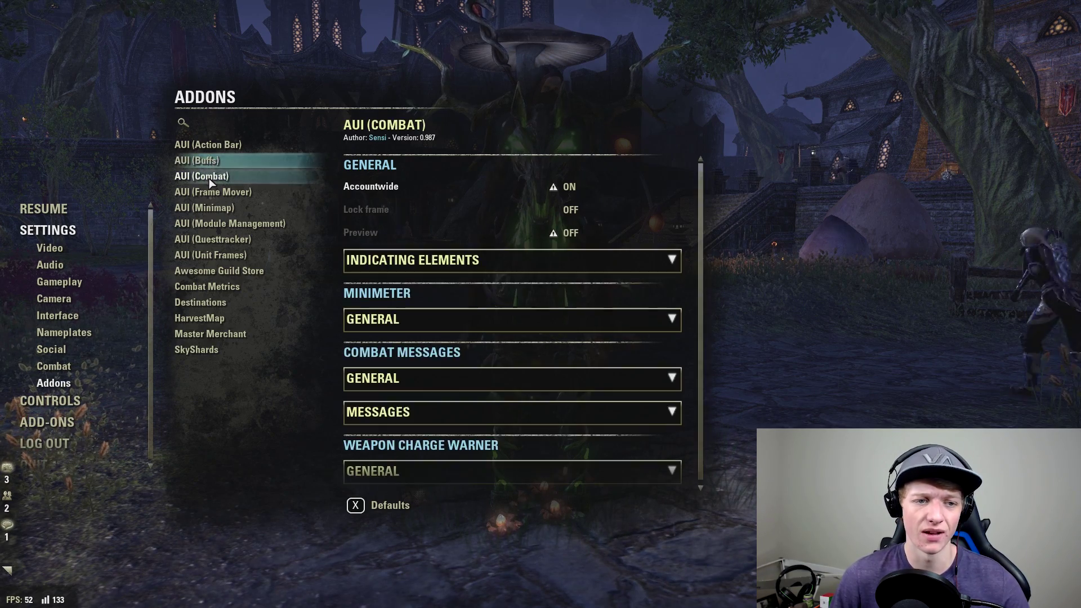
pyautogui.click(211, 192)
pyautogui.click(207, 208)
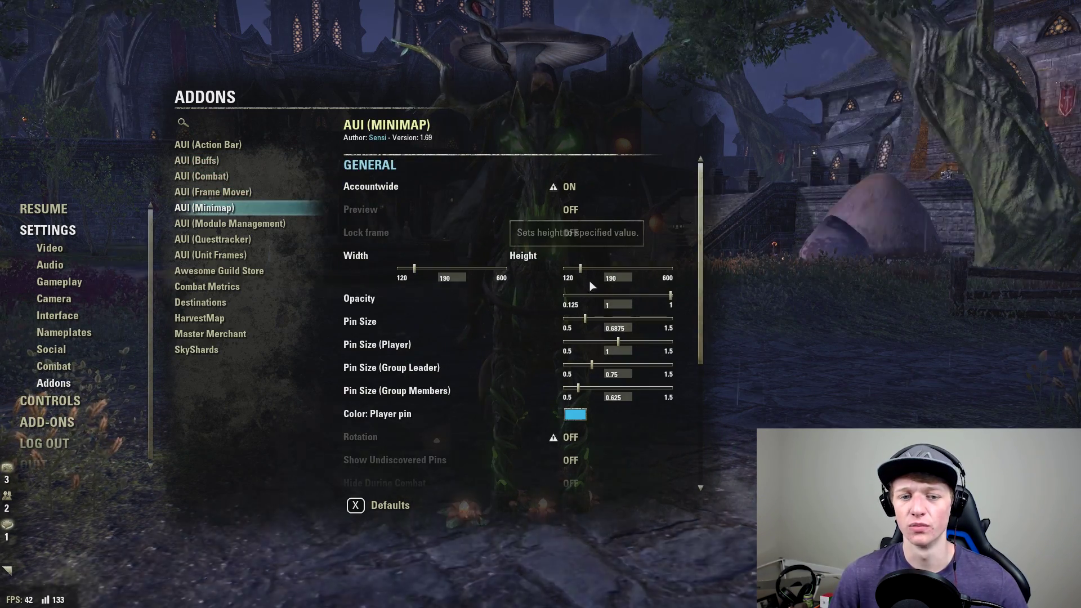
pyautogui.click(236, 225)
pyautogui.click(233, 242)
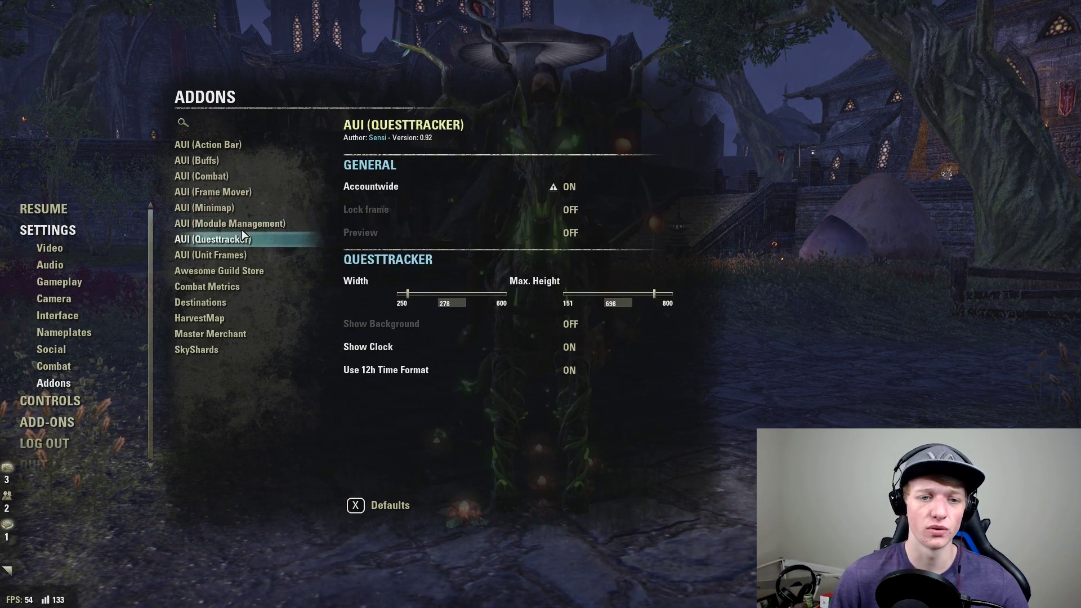
pyautogui.click(239, 255)
# Review the Awesome Guild Store, Combat Metrics, Destinations and HarvestMap add-on settings.
pyautogui.click(247, 275)
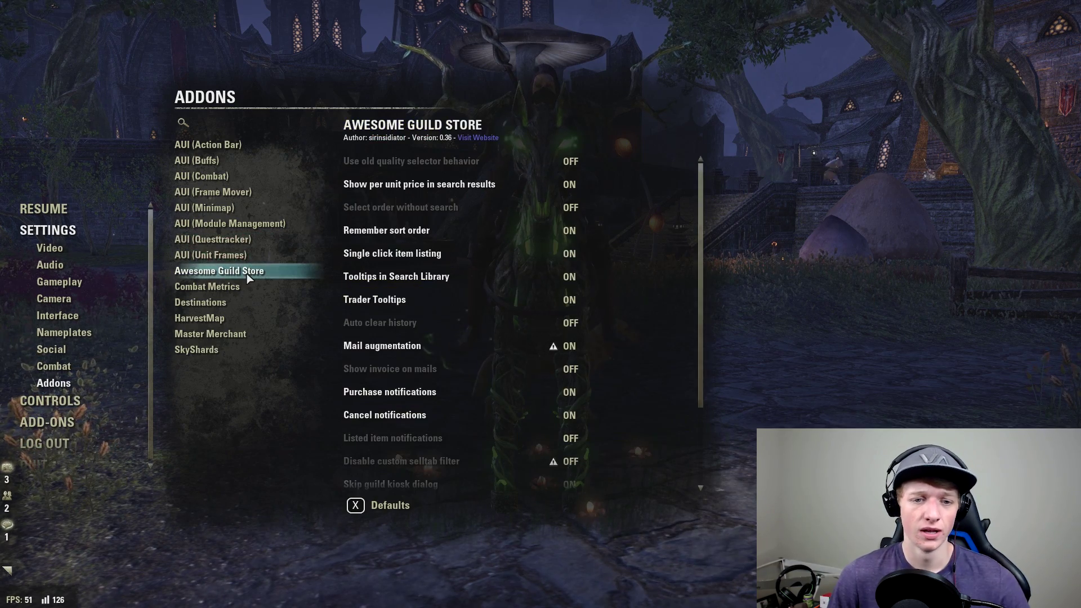
pyautogui.scroll(-3, 563, 276)
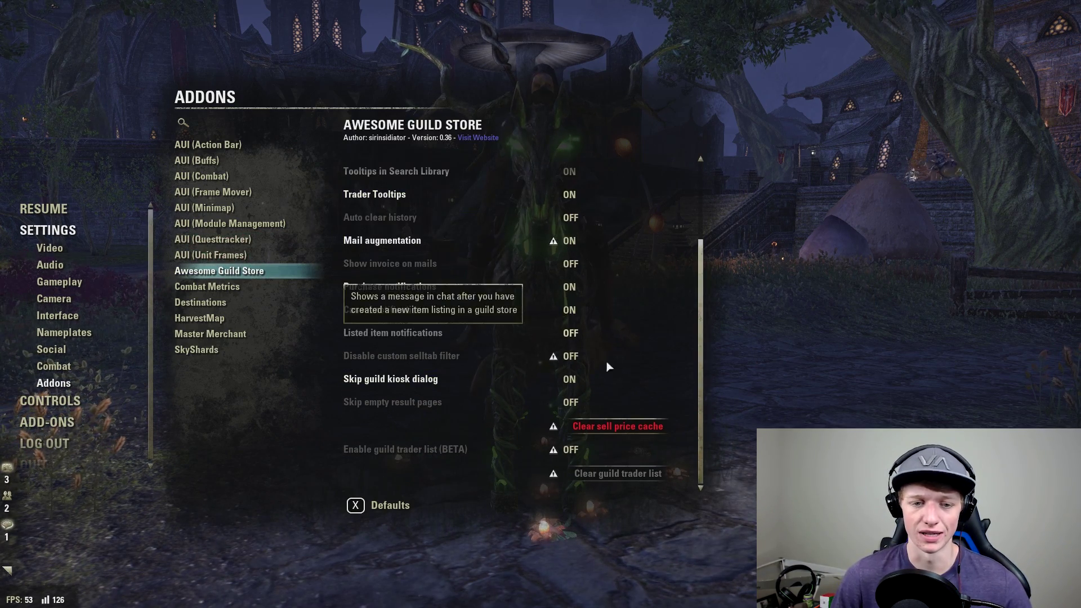
pyautogui.scroll(3, 422, 272)
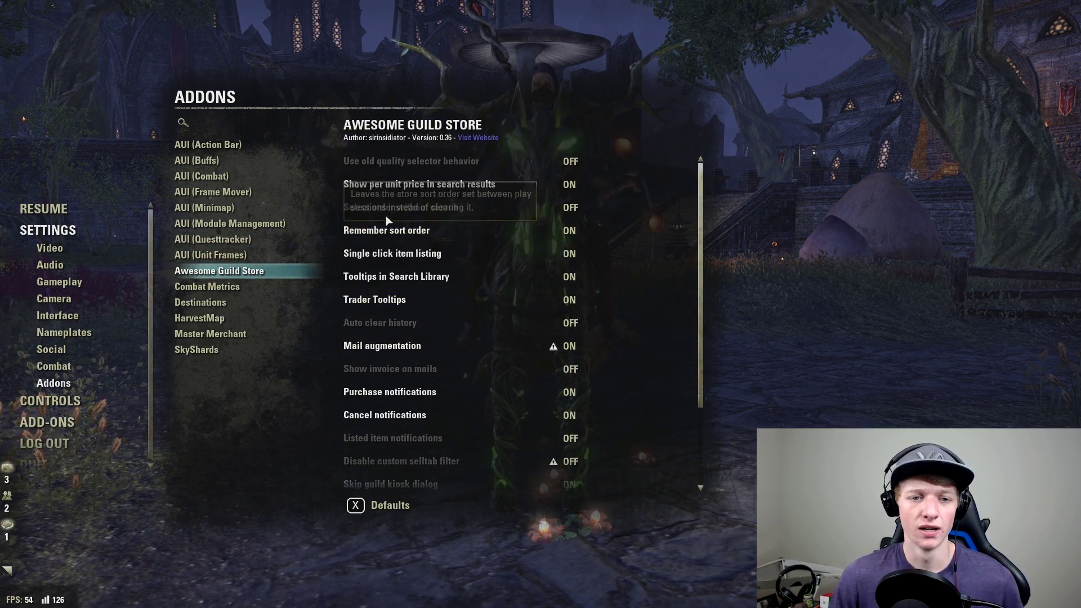
pyautogui.moveTo(388, 209)
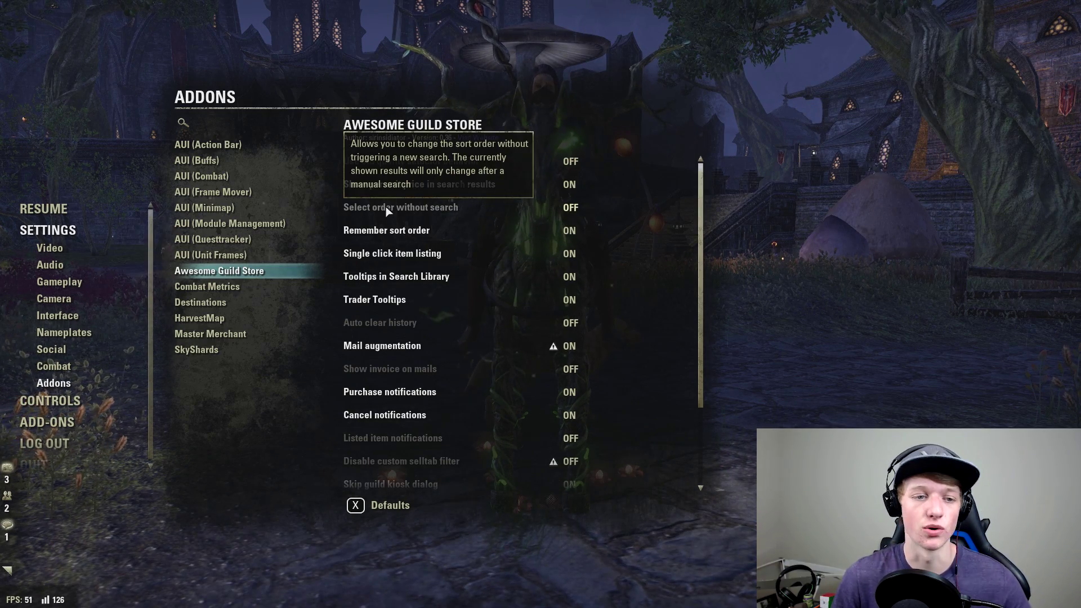
pyautogui.click(237, 288)
pyautogui.click(231, 306)
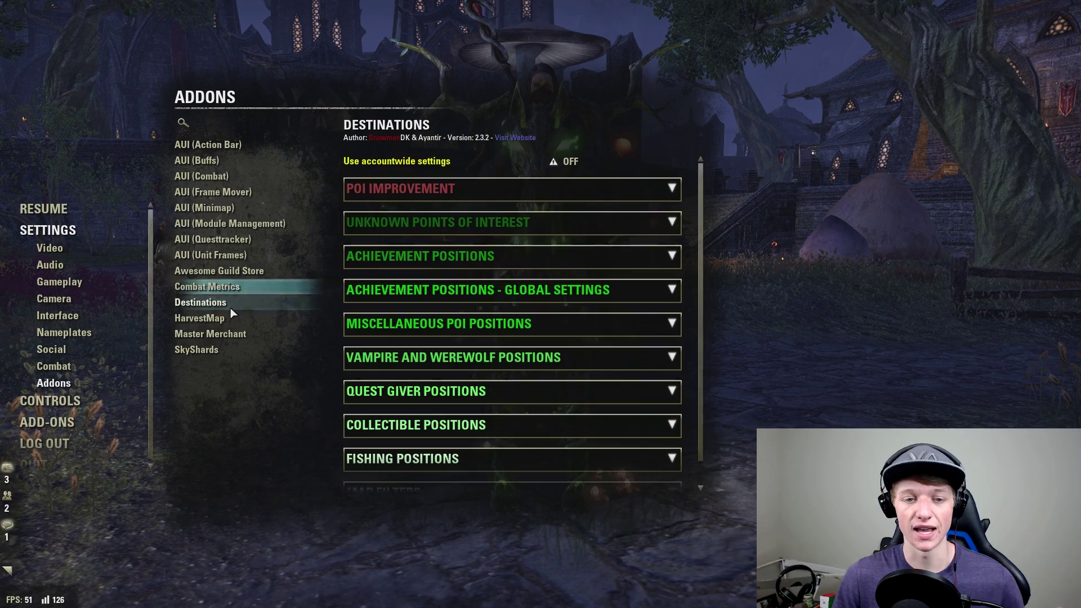
pyautogui.click(228, 319)
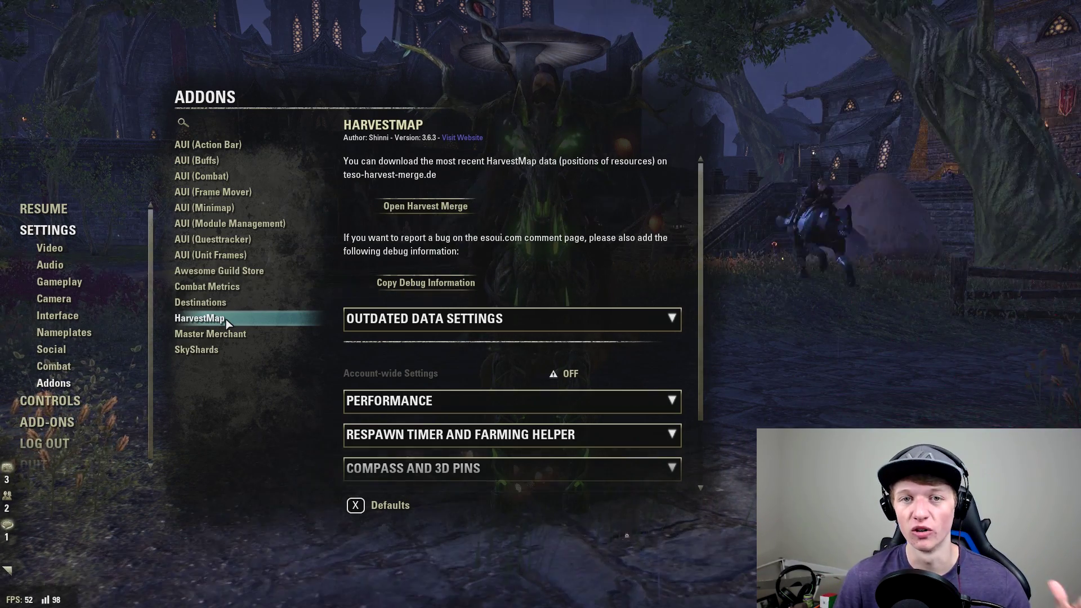
# Revisit Destinations and several AUI module settings, then switch to the Gameplay settings.
pyautogui.click(220, 303)
pyautogui.click(228, 223)
pyautogui.click(214, 160)
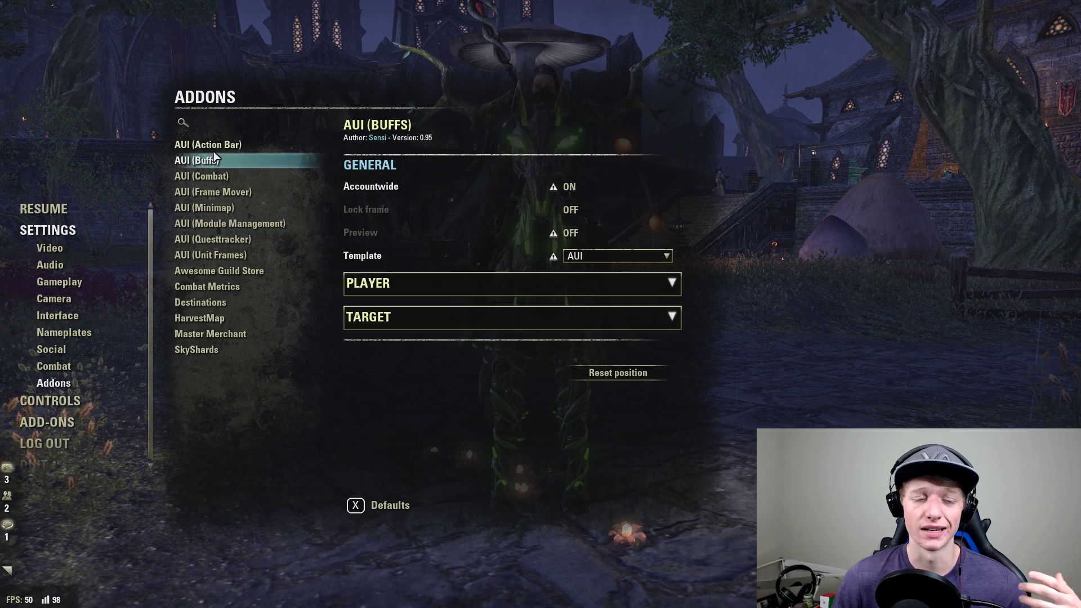
pyautogui.click(215, 147)
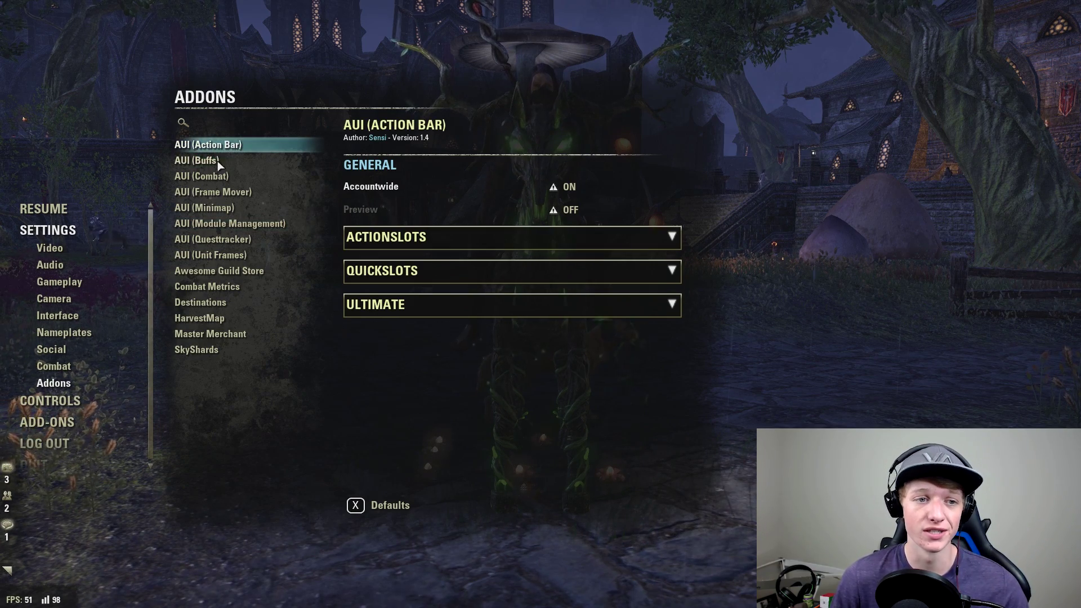
pyautogui.click(217, 160)
pyautogui.click(205, 176)
pyautogui.click(59, 282)
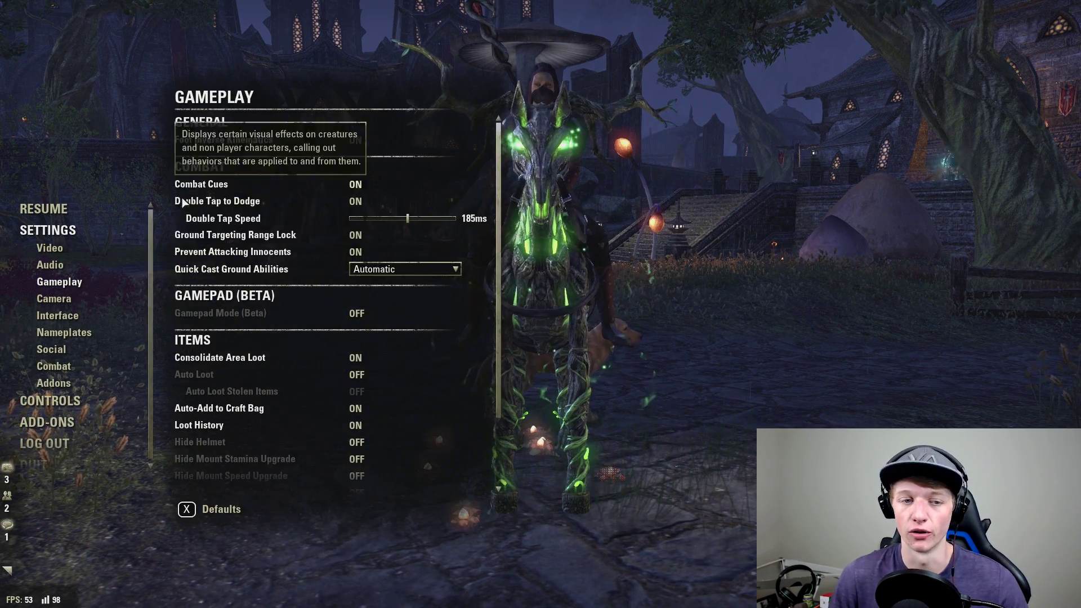
# Look over the Interface, Nameplates, Social and Combat settings, then return to Addons.
pyautogui.scroll(-3, 299, 309)
pyautogui.scroll(3, 303, 329)
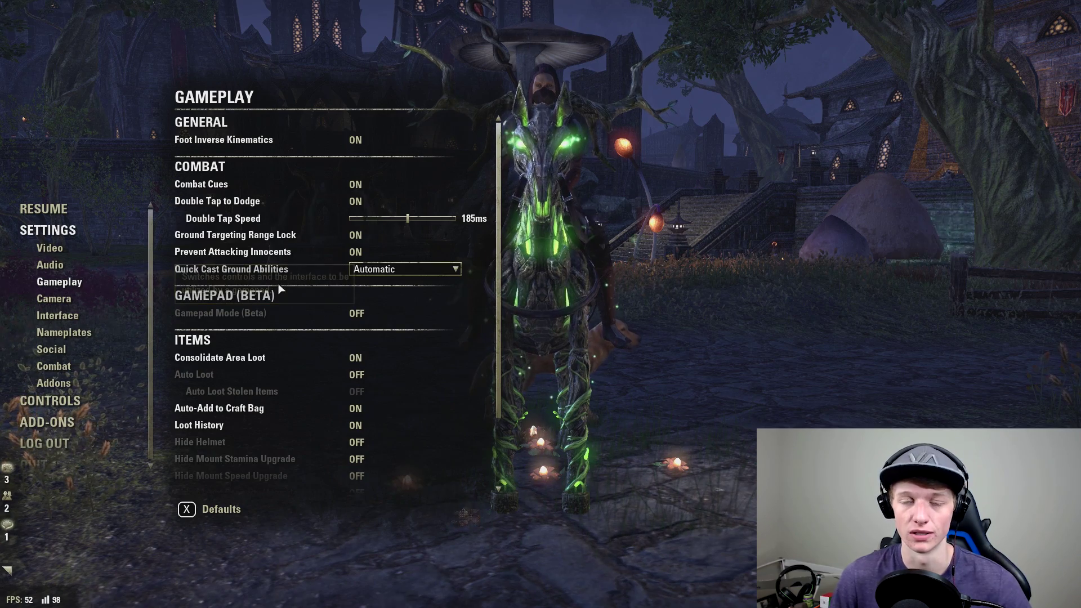
pyautogui.click(57, 315)
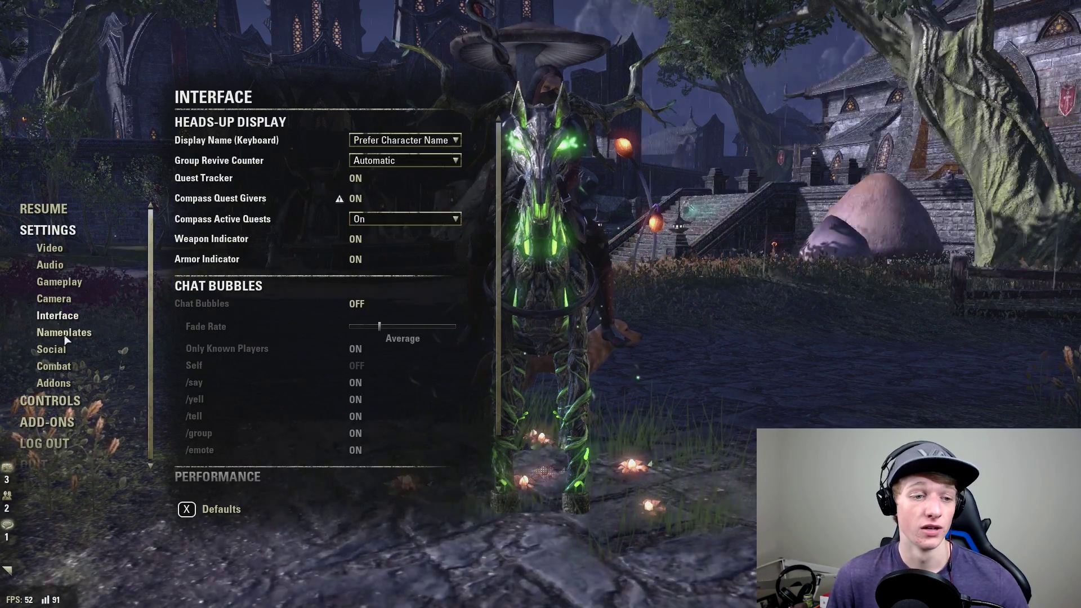
pyautogui.click(62, 332)
pyautogui.click(52, 349)
pyautogui.click(57, 365)
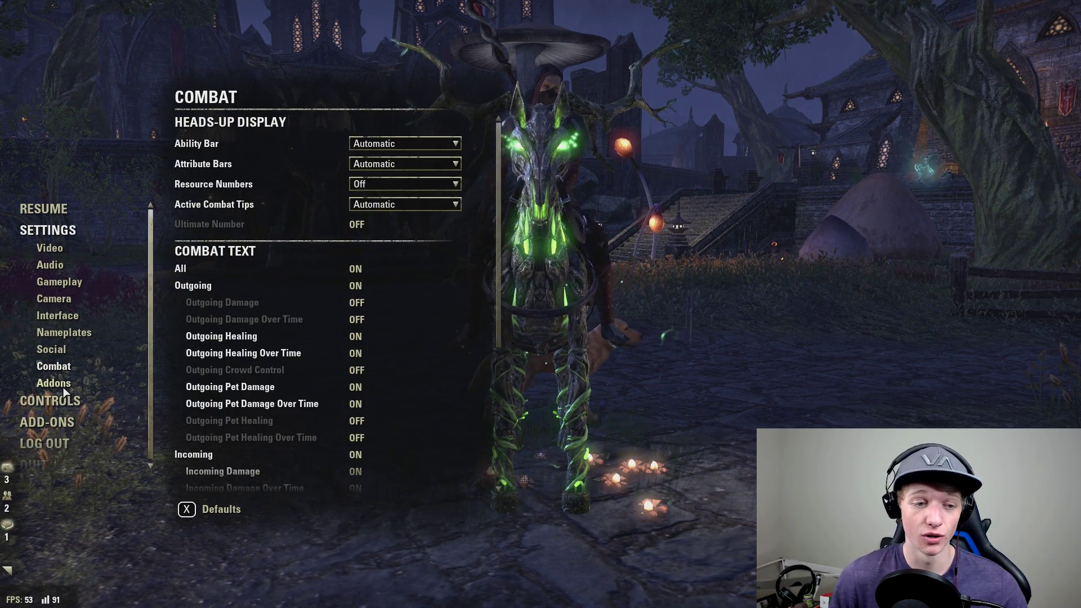
pyautogui.click(54, 383)
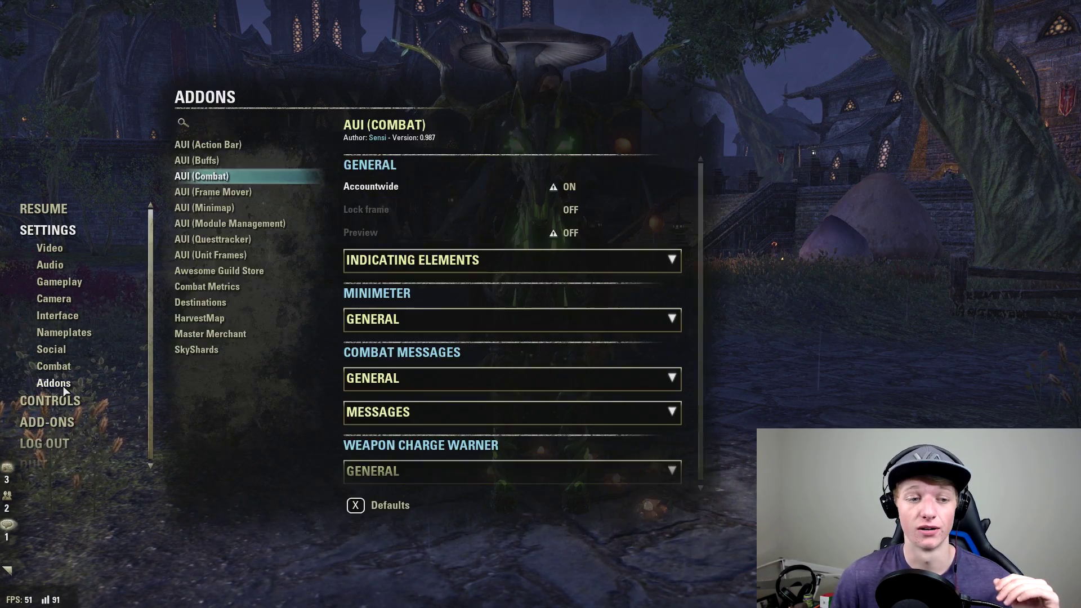
# Check the installed add-ons list, then reopen Settings > Addons at AUI (Combat).
pyautogui.click(66, 424)
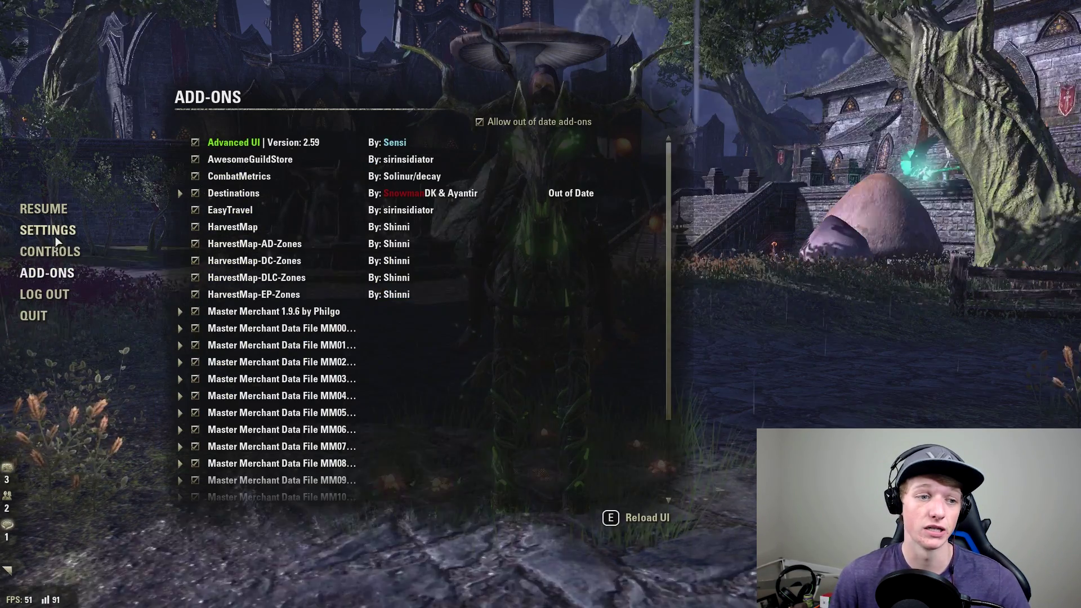
pyautogui.click(48, 230)
pyautogui.click(54, 382)
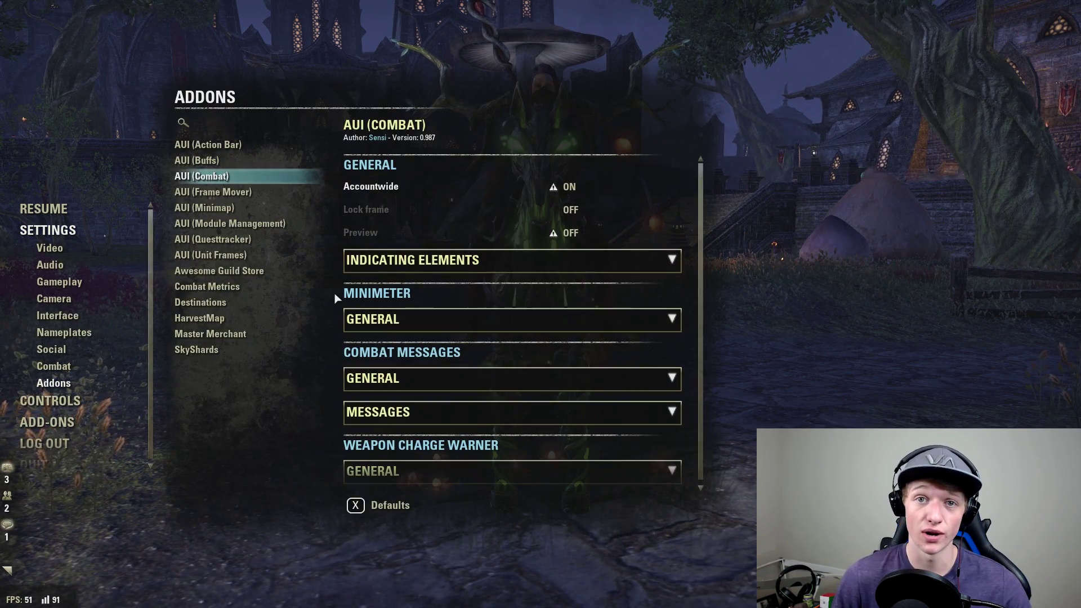